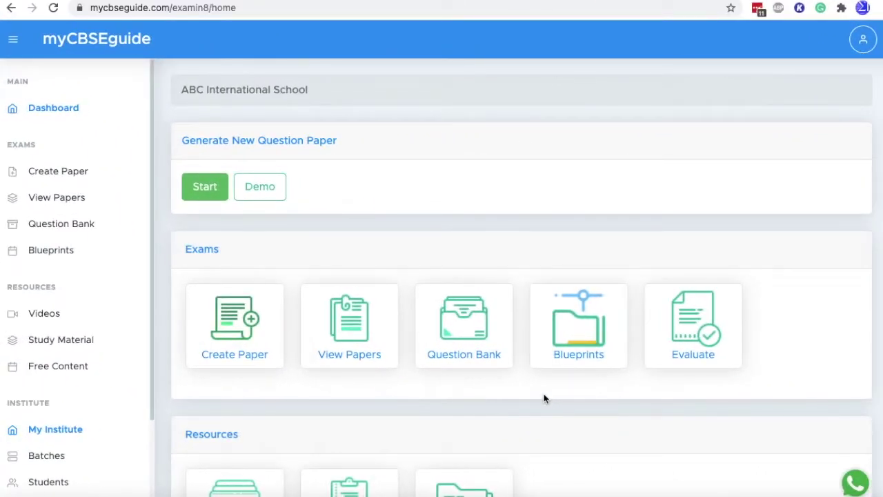
# Start a new question paper for CBSE Class 05 Social Science
pyautogui.click(201, 188)
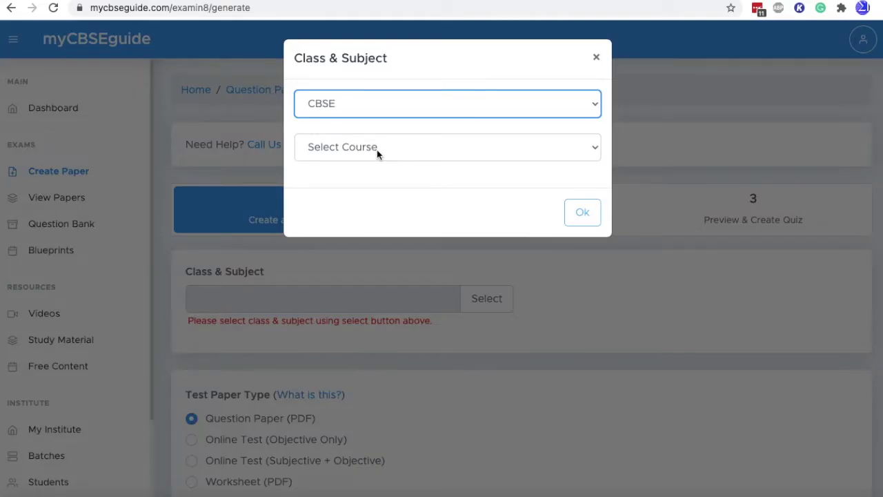
pyautogui.click(377, 149)
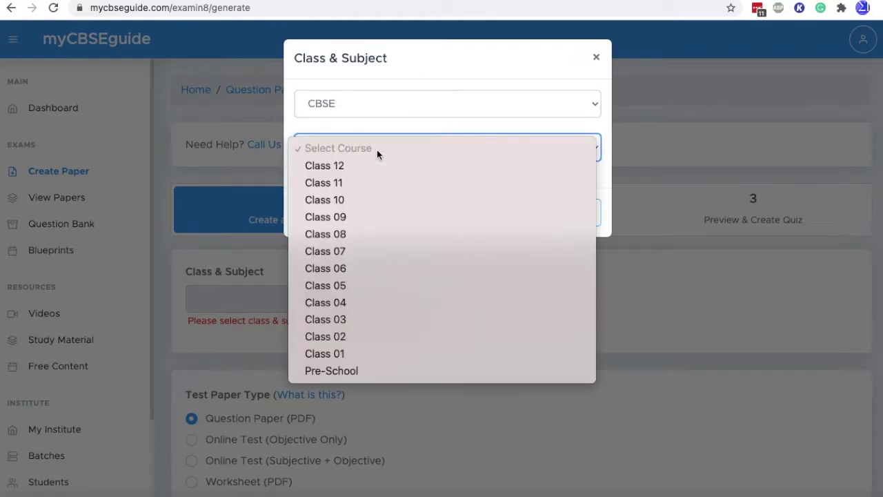
pyautogui.click(357, 293)
pyautogui.click(379, 193)
pyautogui.click(369, 244)
pyautogui.click(580, 240)
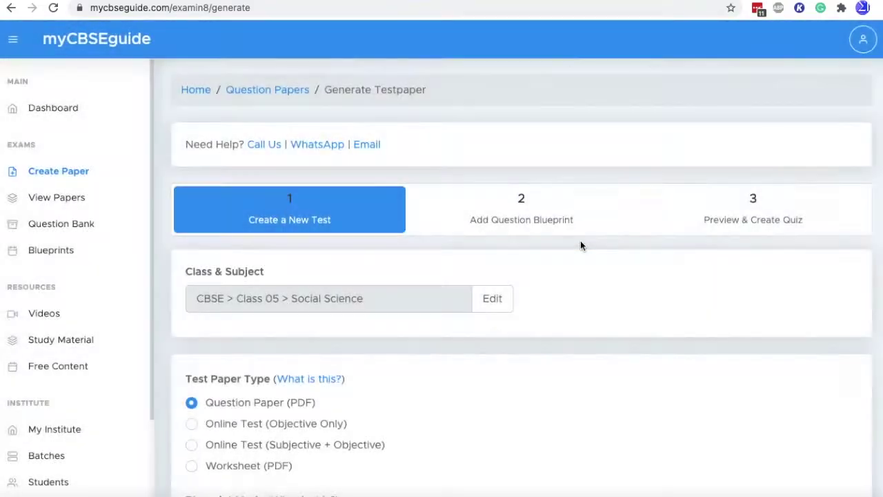
# Make it an Online Test (Objective Only) with the 'I will Add Questions' blueprint mode
pyautogui.scroll(-3, 233, 269)
pyautogui.click(232, 269)
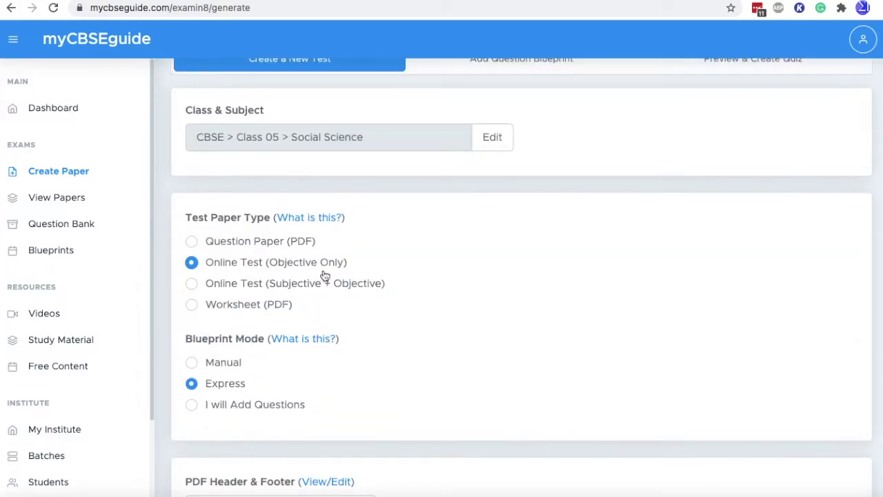
pyautogui.scroll(-3, 229, 283)
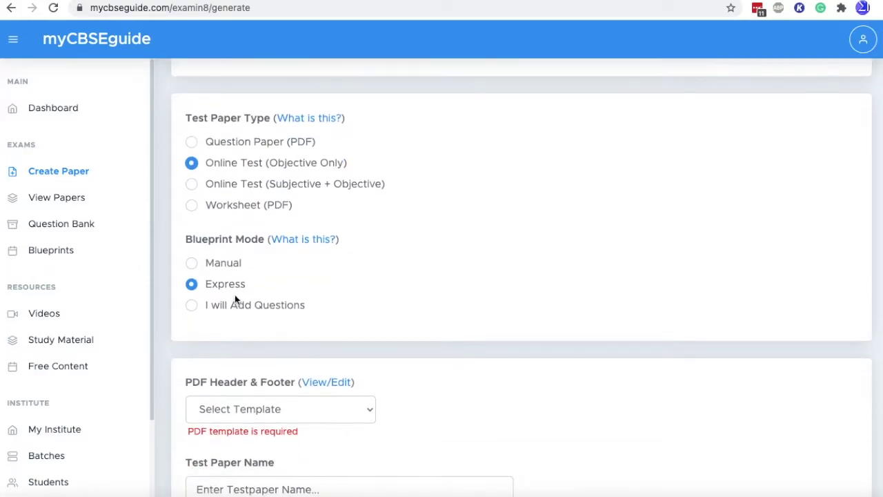
pyautogui.click(191, 308)
pyautogui.scroll(-2, 205, 323)
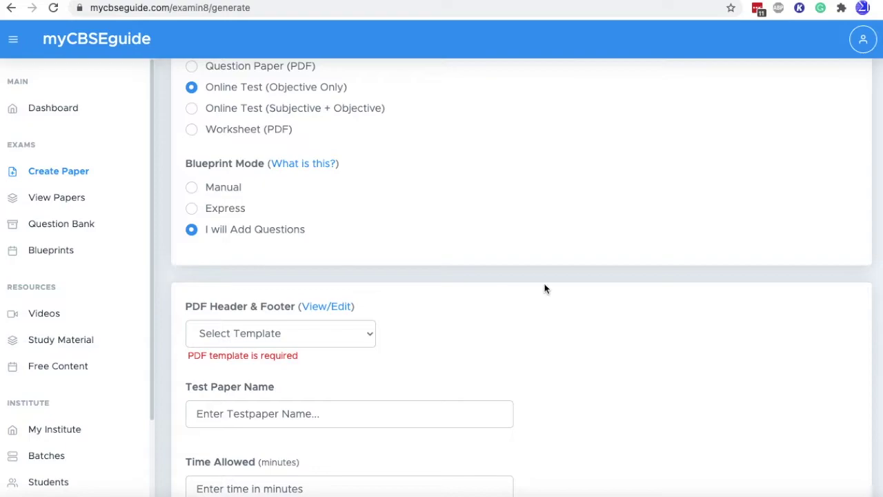
pyautogui.click(253, 294)
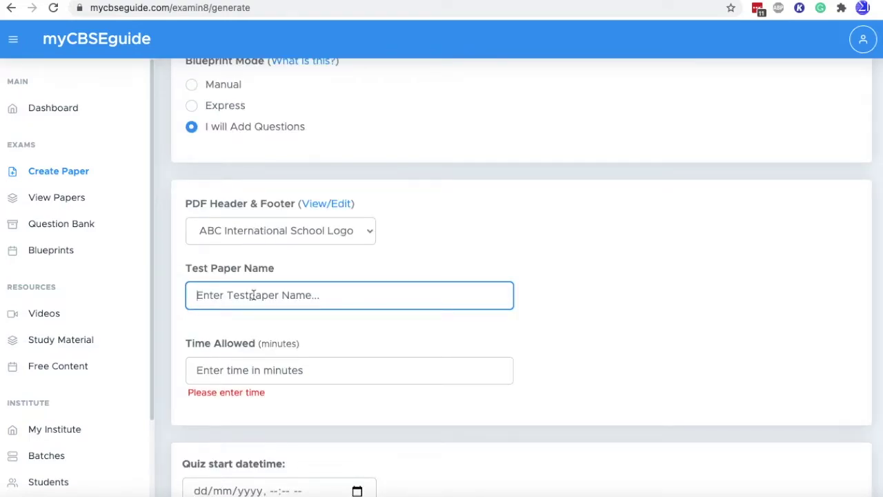
# Name the test paper 'Test-01' with a 30-minute time limit
pyautogui.write('Test-01')
pyautogui.click(251, 372)
pyautogui.write('30')
pyautogui.scroll(-4, 369, 205)
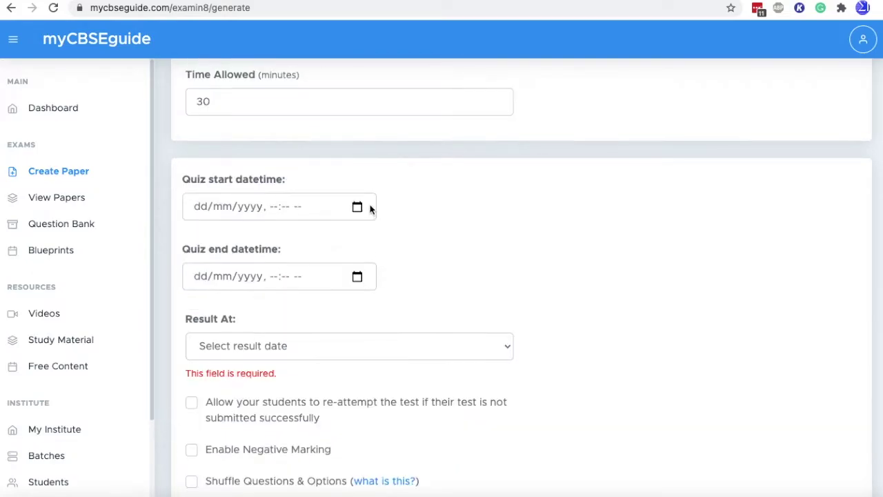
# Set the start date and time, results 'I will decide later', and allow re-attempts
pyautogui.click(356, 206)
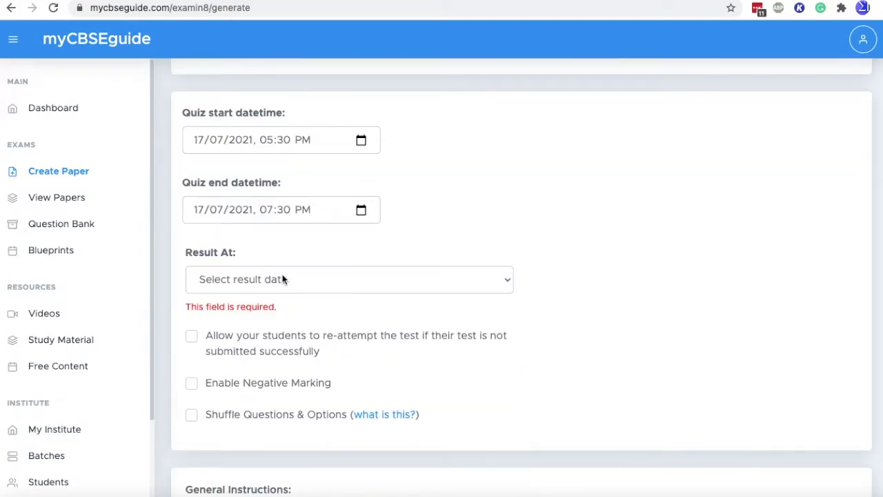
pyautogui.click(282, 278)
pyautogui.click(272, 337)
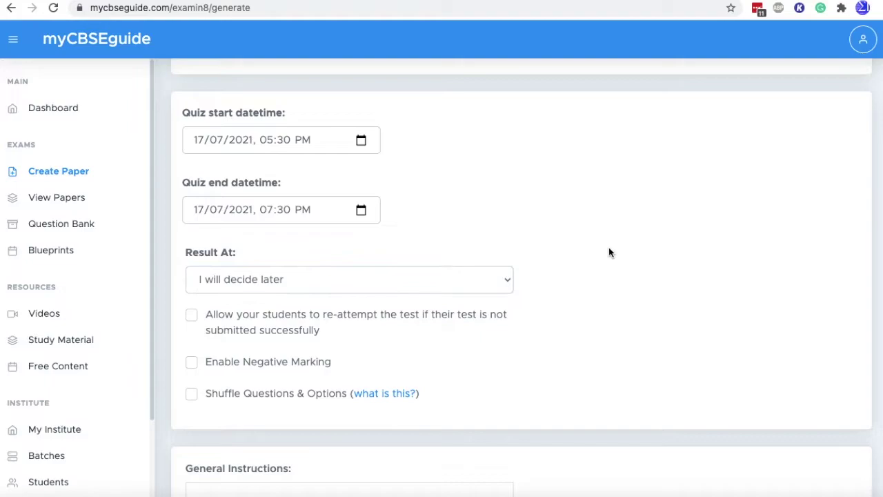
pyautogui.scroll(-3, 404, 320)
pyautogui.click(191, 185)
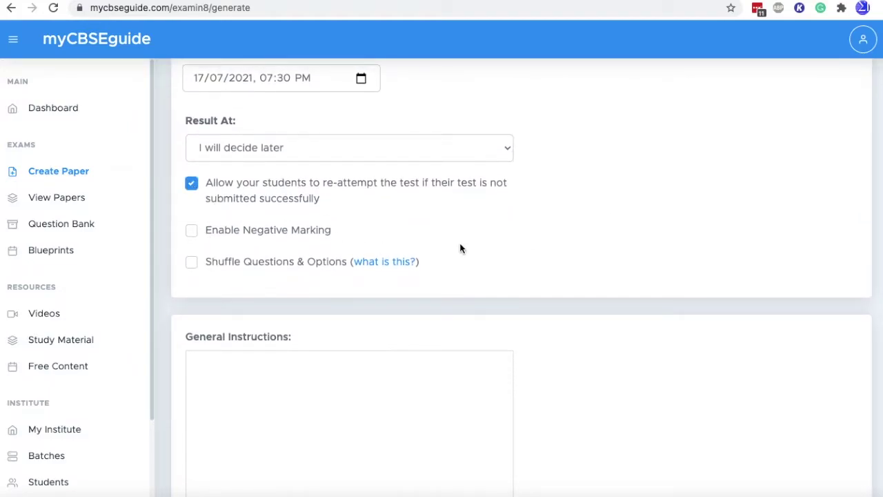
# Add the instruction 'All questions are compulsory.', accept the terms, and continue
pyautogui.scroll(-1, 480, 240)
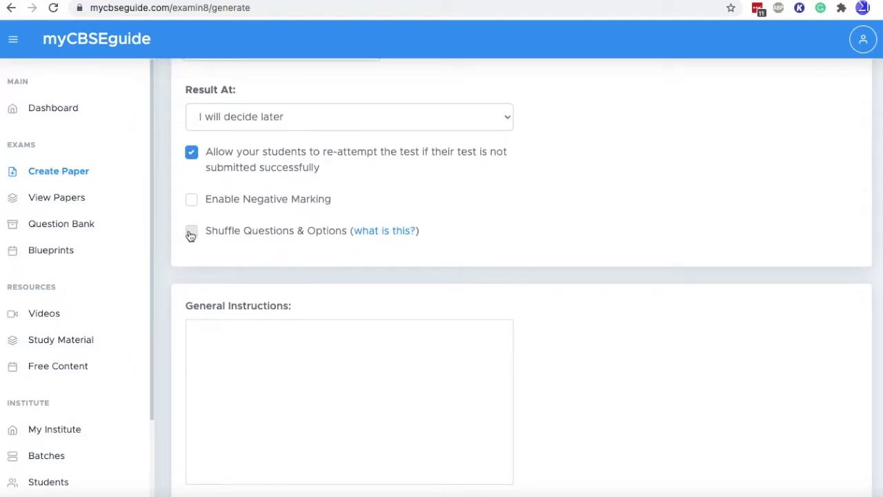
pyautogui.scroll(-2, 369, 324)
pyautogui.click(287, 287)
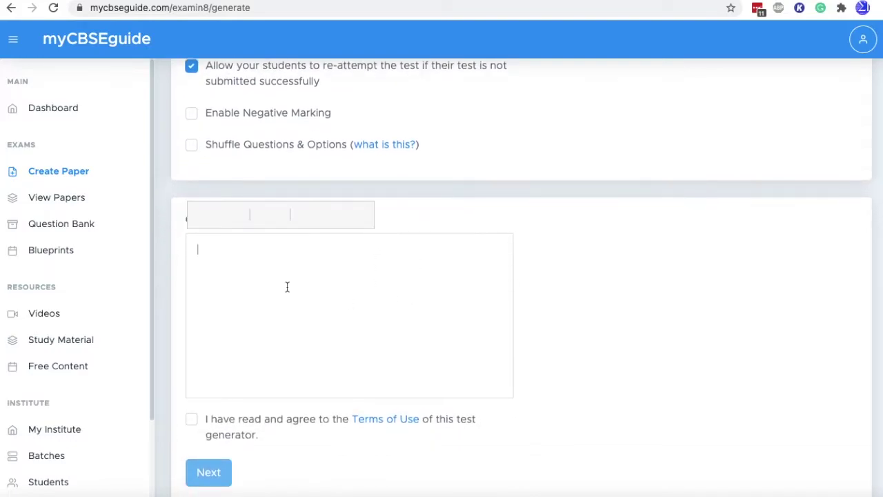
pyautogui.write('All questions are compulsory.')
pyautogui.scroll(-2, 213, 374)
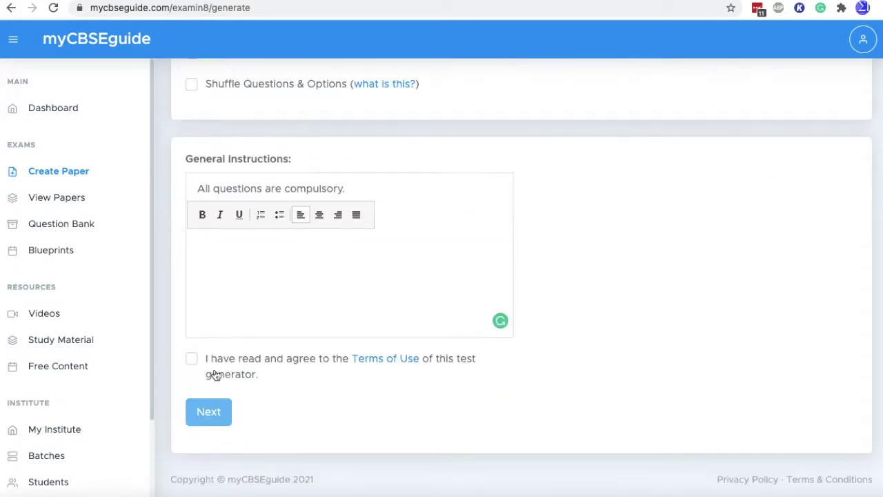
pyautogui.click(191, 359)
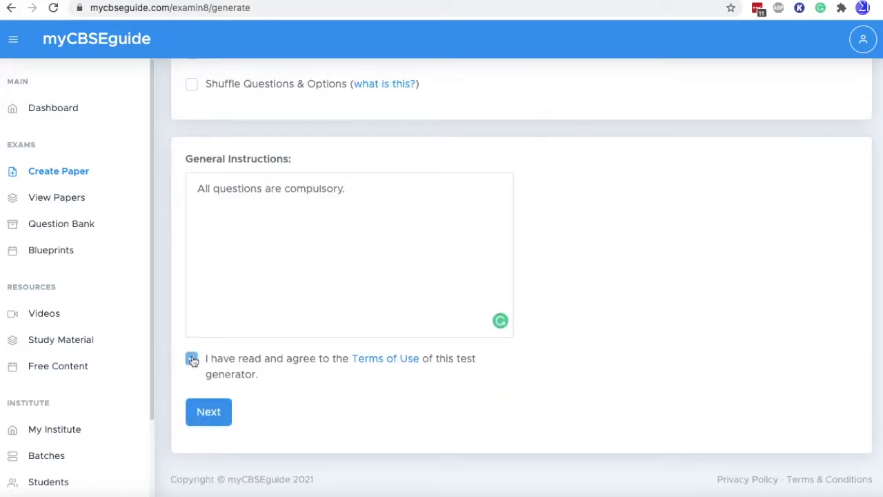
pyautogui.click(210, 412)
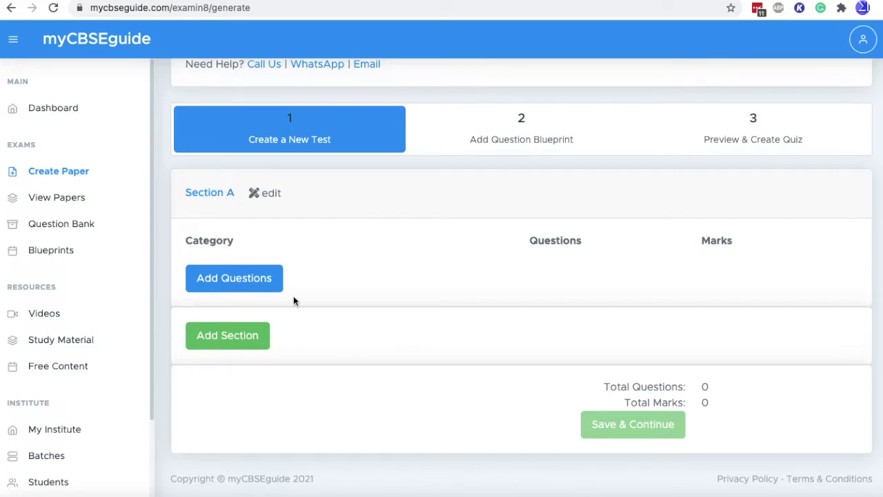
# Add questions to Section A using Chapter 01 and the Multiple Choice Question type
pyautogui.click(234, 279)
pyautogui.click(290, 119)
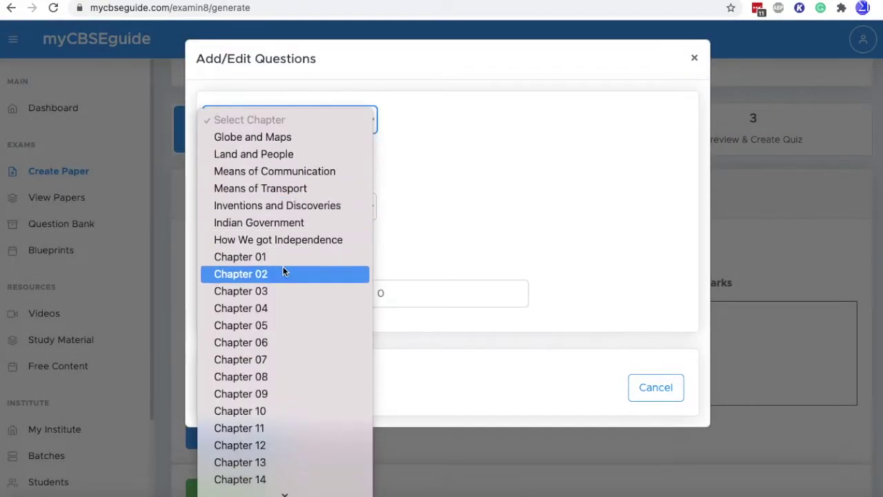
pyautogui.scroll(-6, 283, 274)
pyautogui.scroll(-2, 284, 278)
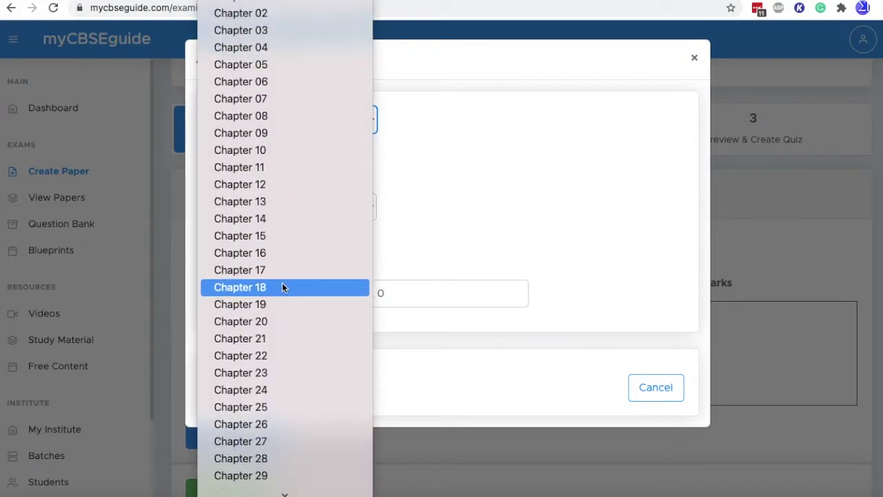
pyautogui.scroll(3, 282, 299)
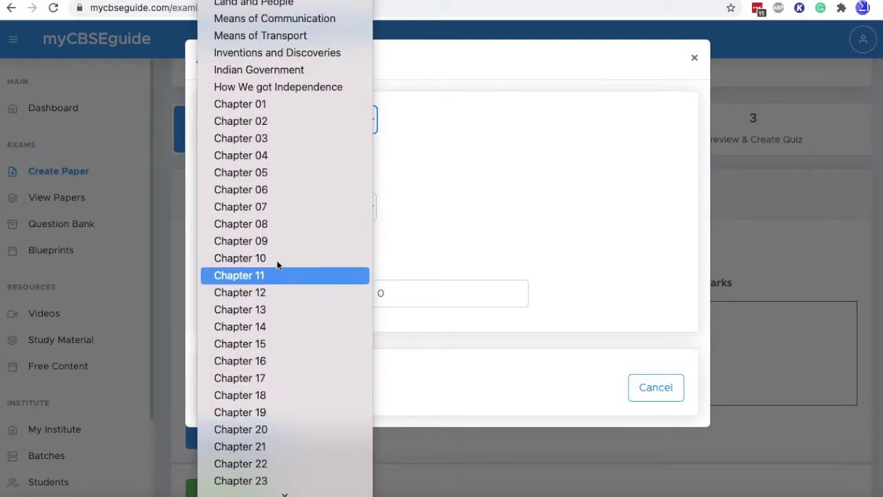
pyautogui.click(266, 105)
pyautogui.click(308, 167)
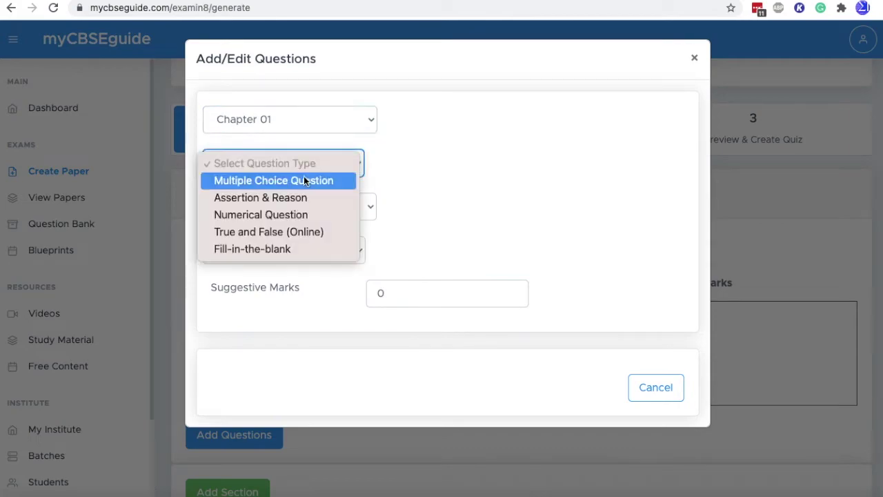
pyautogui.click(304, 182)
# Set weightage VSA, difficulty Remembering, and suggestive marks 2
pyautogui.click(310, 207)
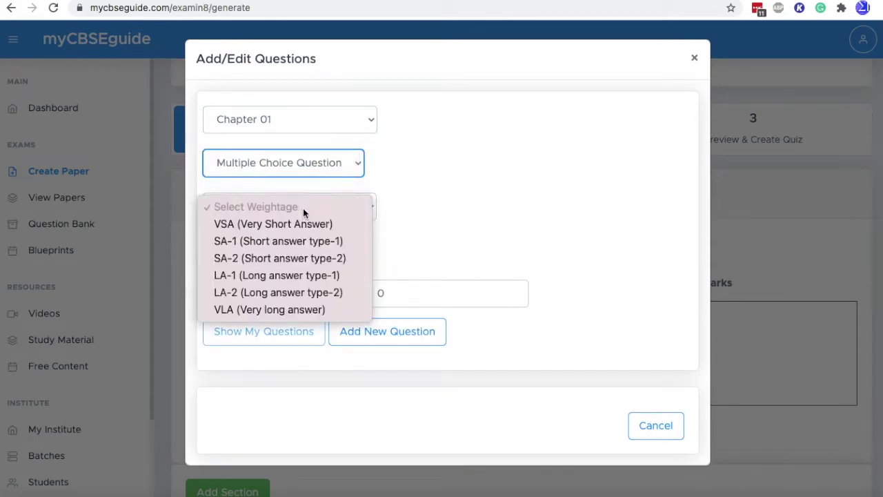
pyautogui.click(303, 223)
pyautogui.click(287, 251)
pyautogui.click(286, 268)
pyautogui.click(406, 293)
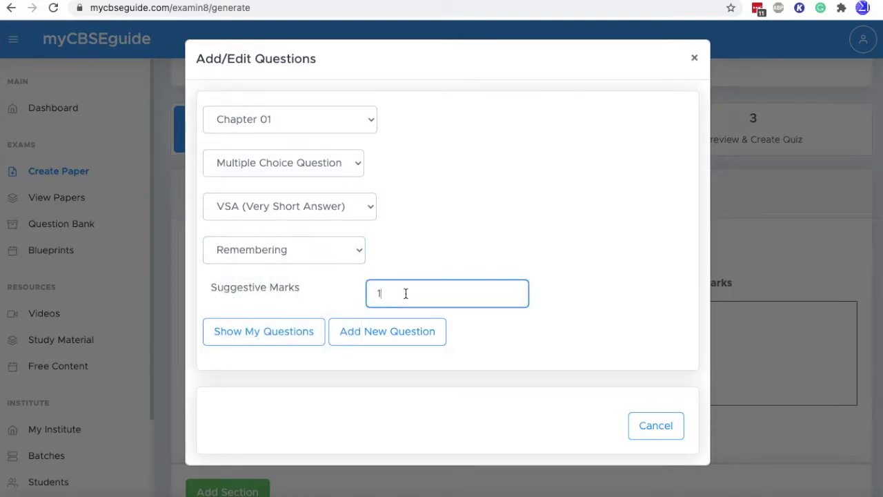
pyautogui.press('BackSpace')
pyautogui.write('2')
pyautogui.click(488, 196)
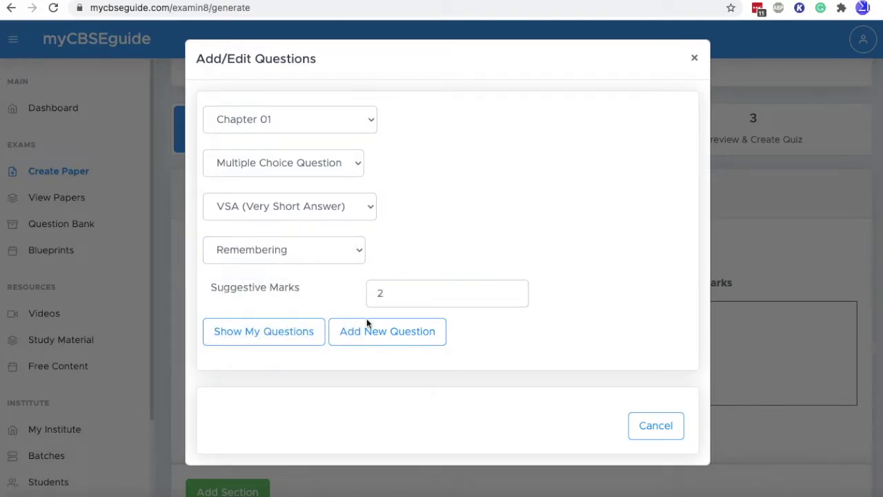
pyautogui.click(248, 338)
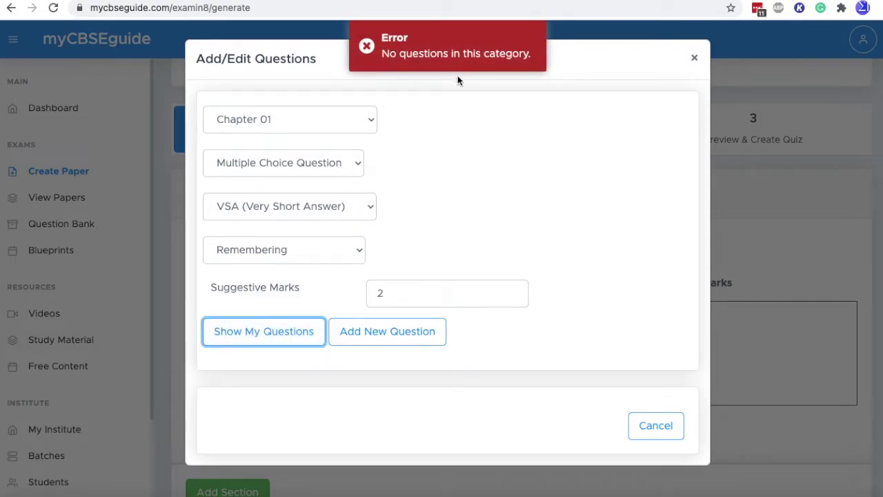
# Dismiss the 'No questions in this category' error and start a blank new question
pyautogui.click(390, 64)
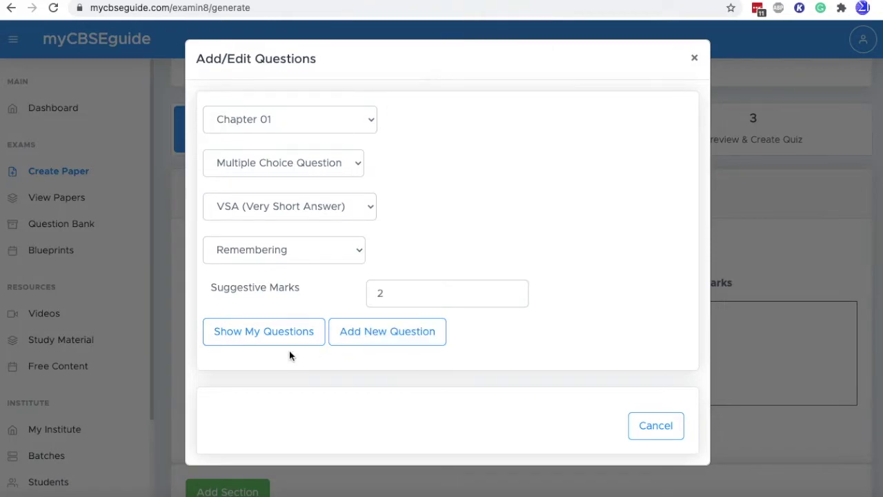
pyautogui.click(386, 337)
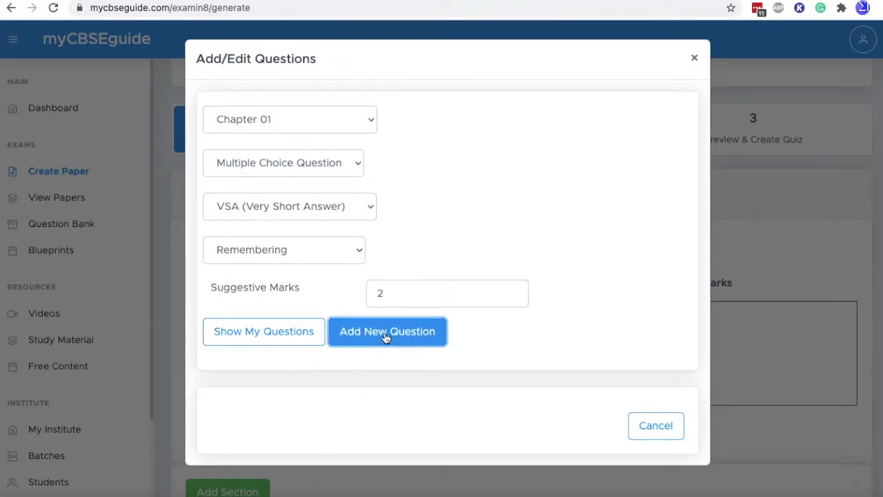
pyautogui.scroll(-3, 532, 262)
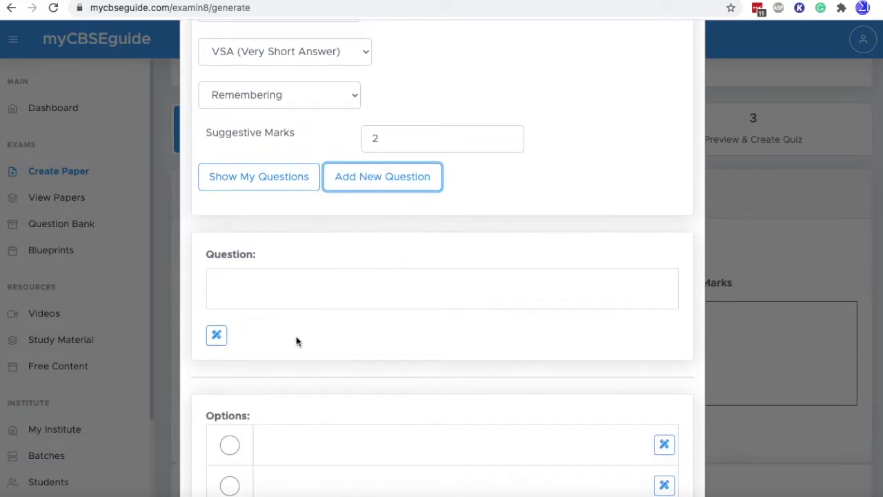
# Paste 'Who is called the father of the nation?' into the Question box
pyautogui.click(279, 285)
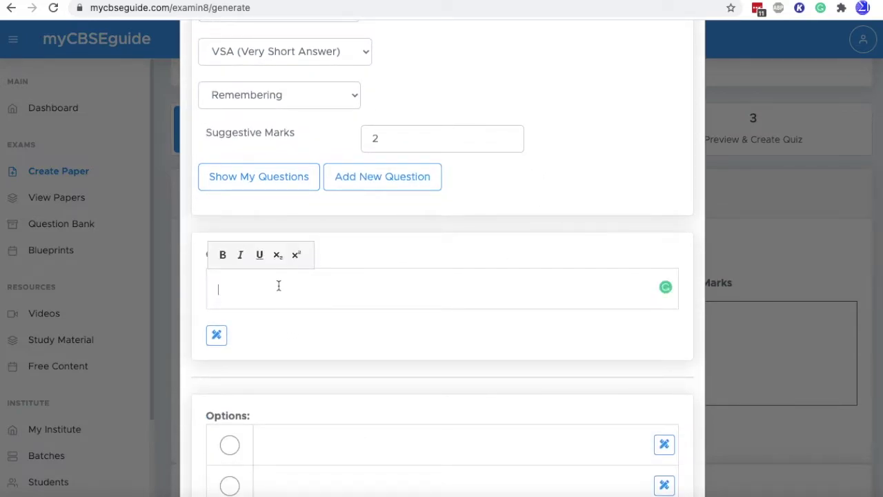
pyautogui.write('Who is called the father of the nation?')
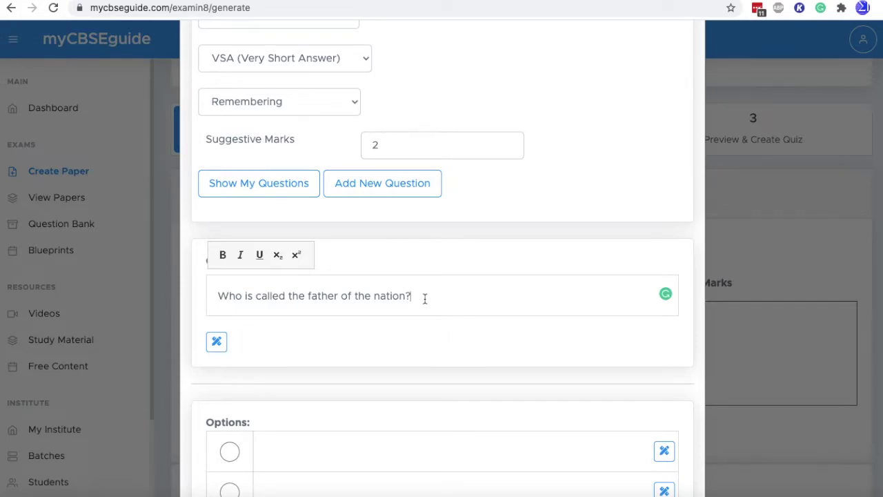
# Open the question in the rich-text editor and add an empty line after its text
pyautogui.click(216, 343)
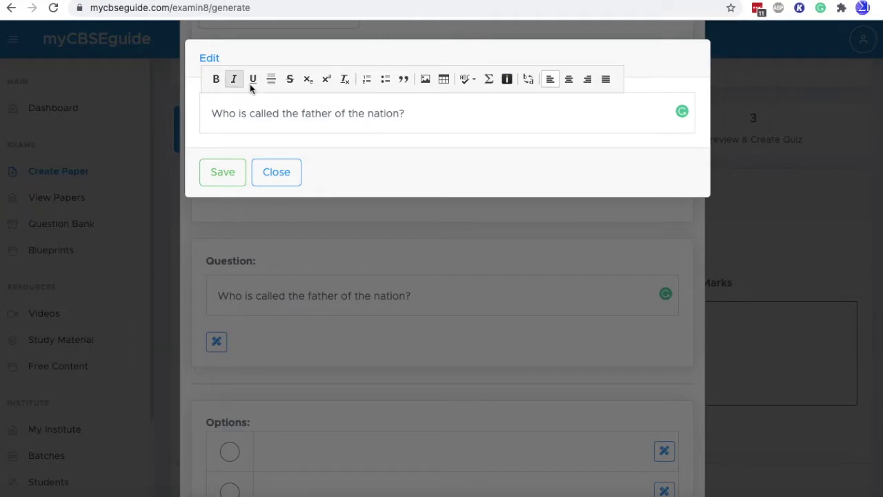
pyautogui.click(299, 119)
pyautogui.press('Return')
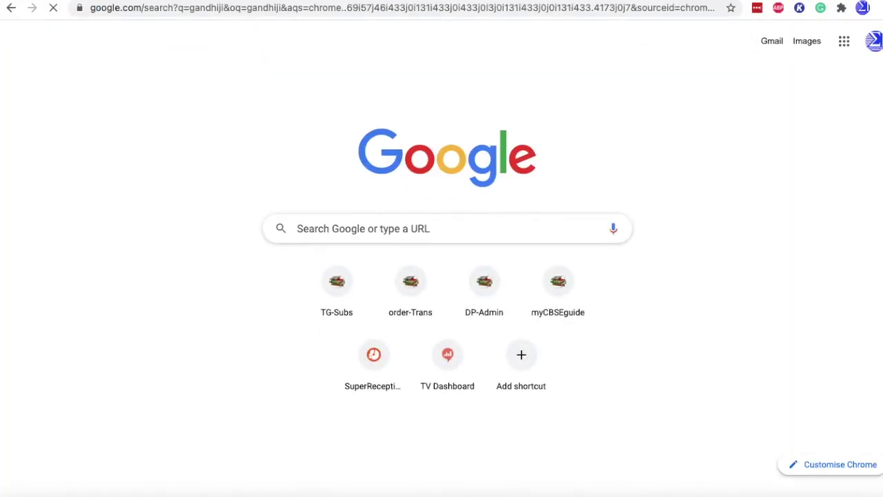
# Save the GANDHIJI SPECIAL image from Google Images as gandhiji.jpeg and return to the editor
pyautogui.click(183, 92)
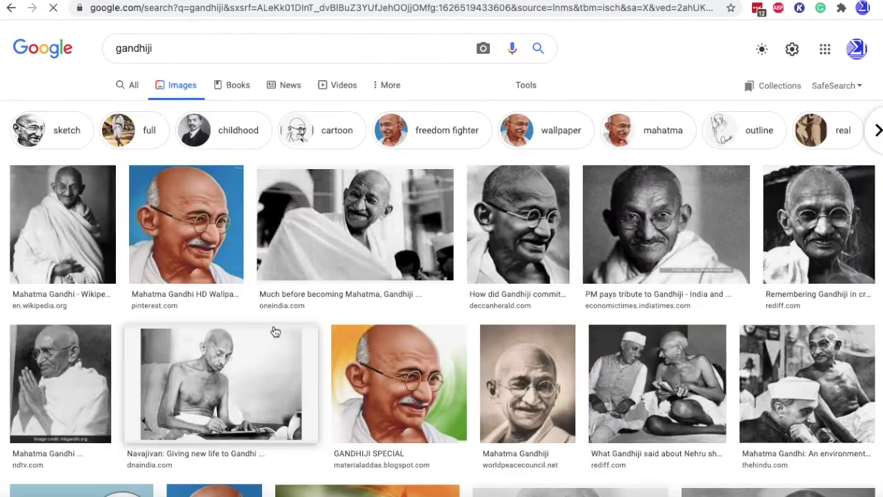
pyautogui.scroll(-1, 269, 328)
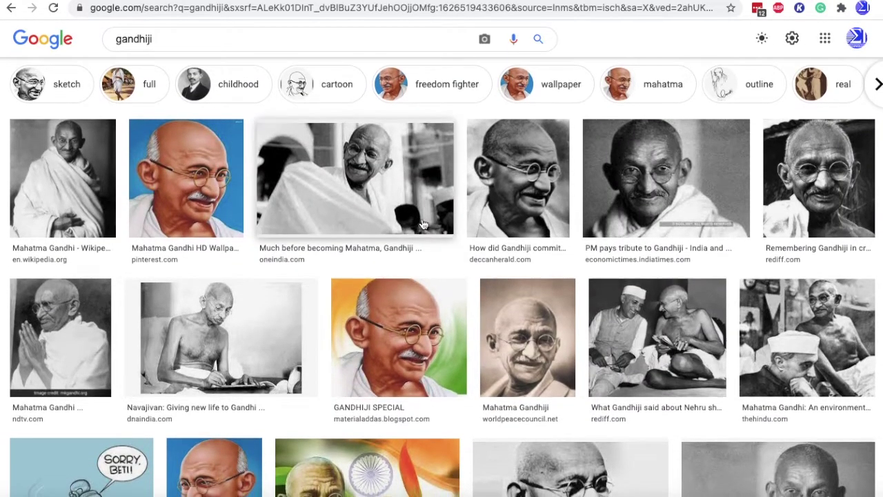
pyautogui.scroll(-1, 489, 267)
pyautogui.click(402, 327)
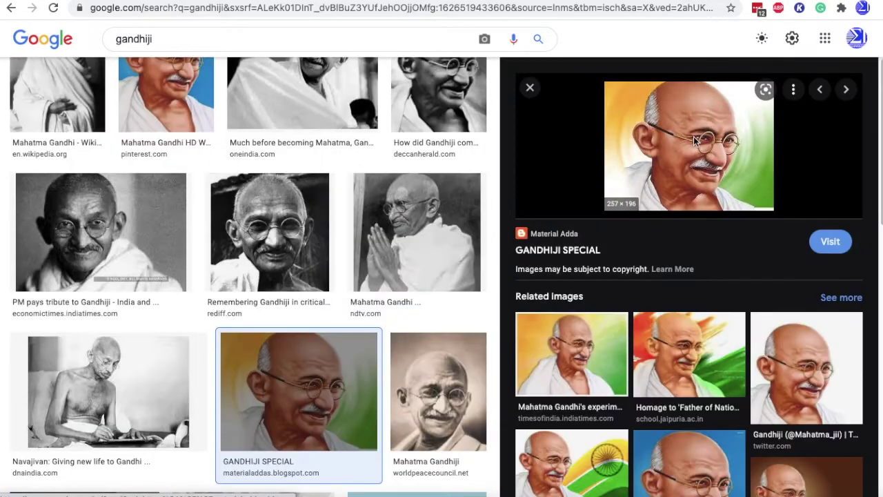
pyautogui.rightClick(696, 136)
pyautogui.click(744, 267)
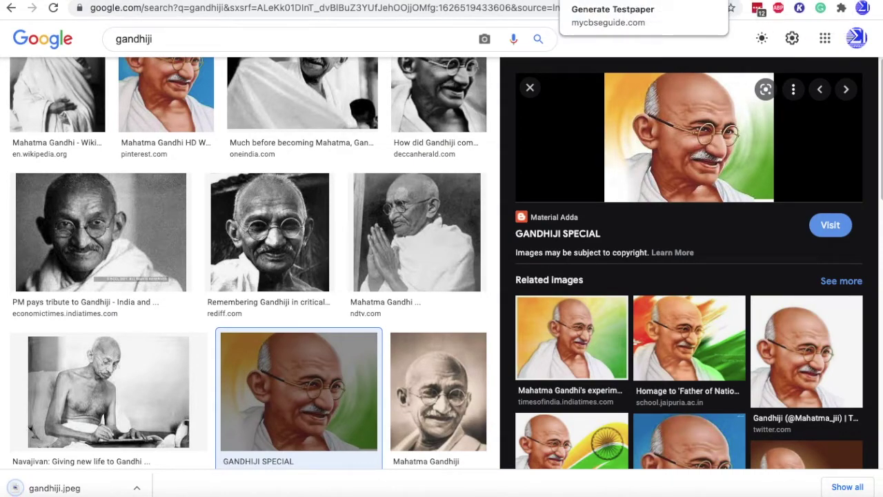
pyautogui.click(590, 3)
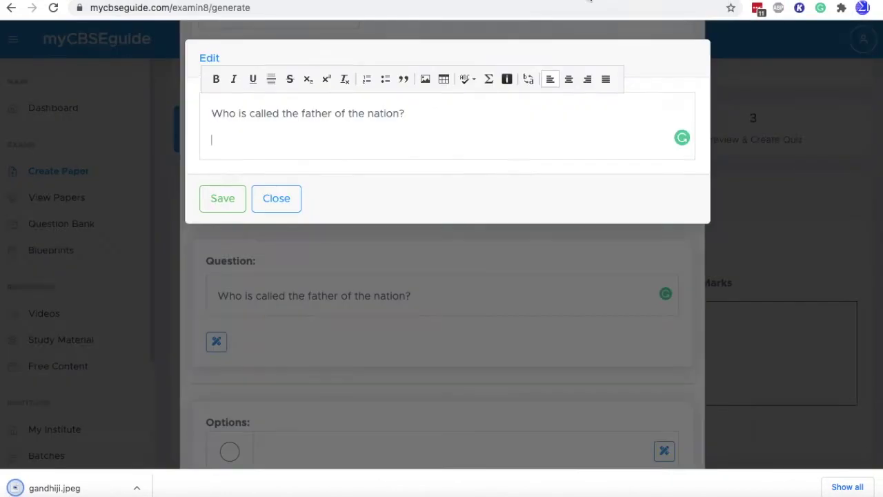
# Upload gandhiji.jpeg into the question with the Imgur button
pyautogui.click(507, 80)
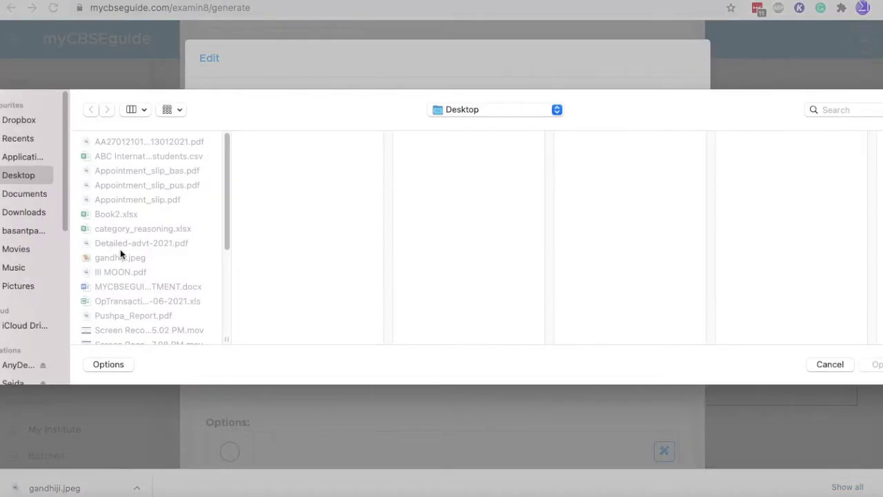
pyautogui.click(120, 257)
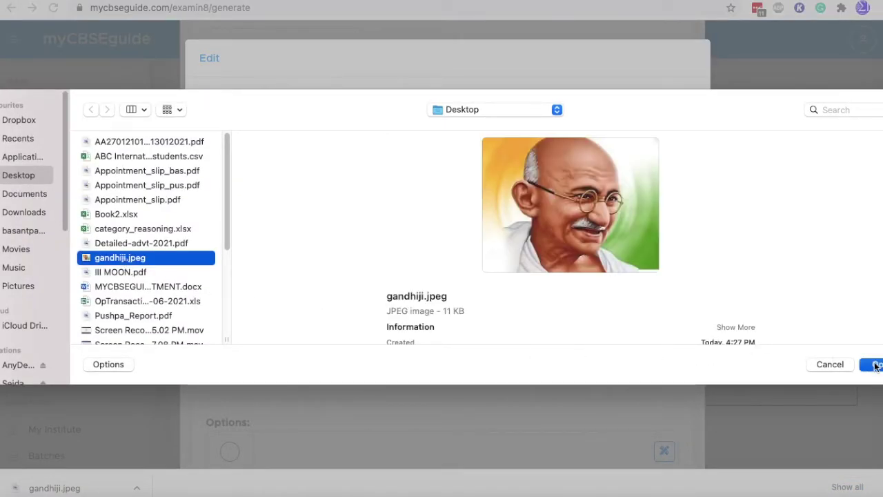
pyautogui.click(873, 365)
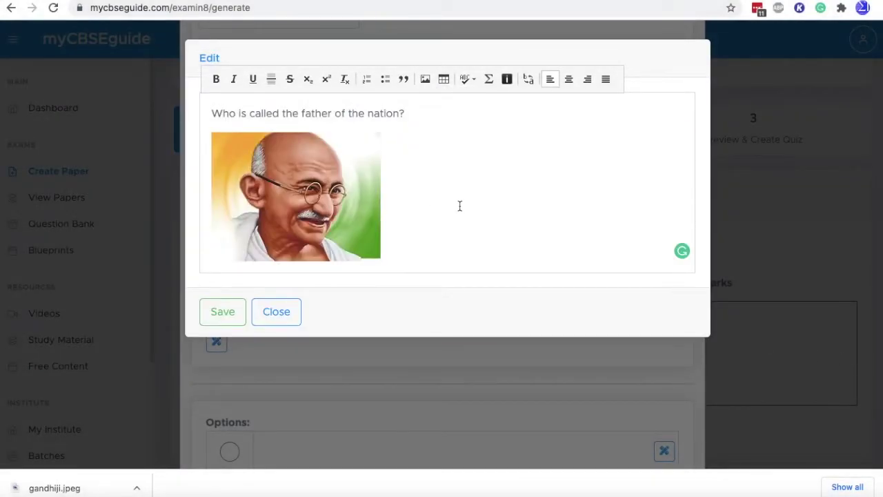
# Resize the inserted Gandhiji picture to width 200 (200 × 153)
pyautogui.rightClick(296, 196)
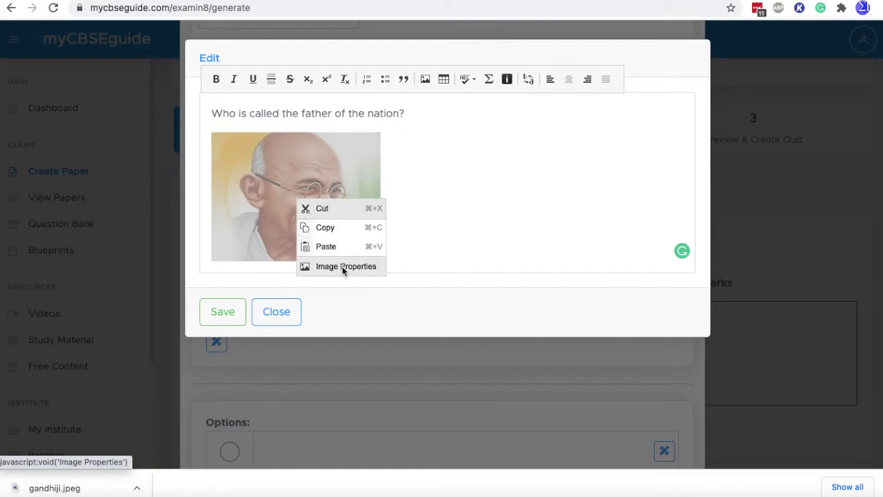
pyautogui.click(342, 266)
pyautogui.click(309, 205)
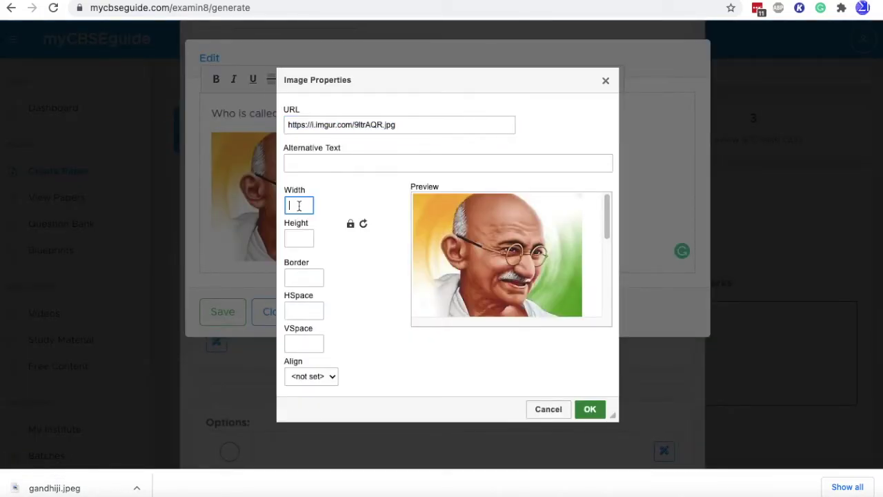
pyautogui.write('200')
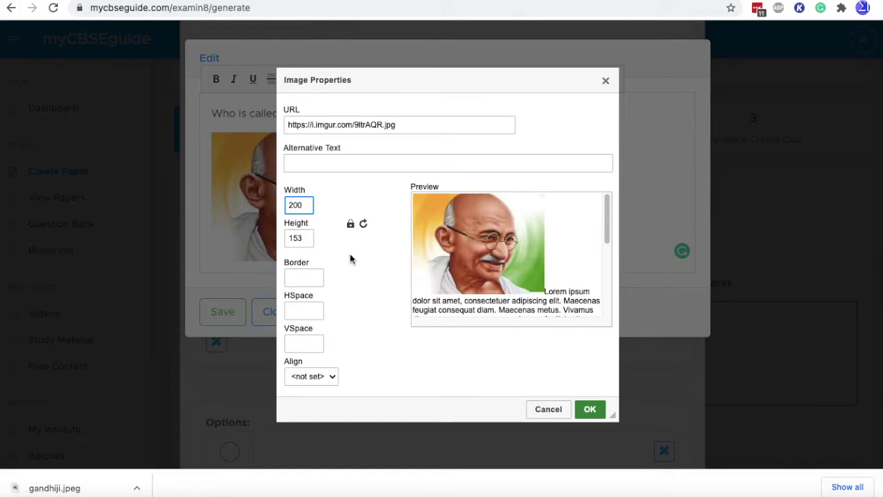
pyautogui.click(590, 409)
pyautogui.click(416, 211)
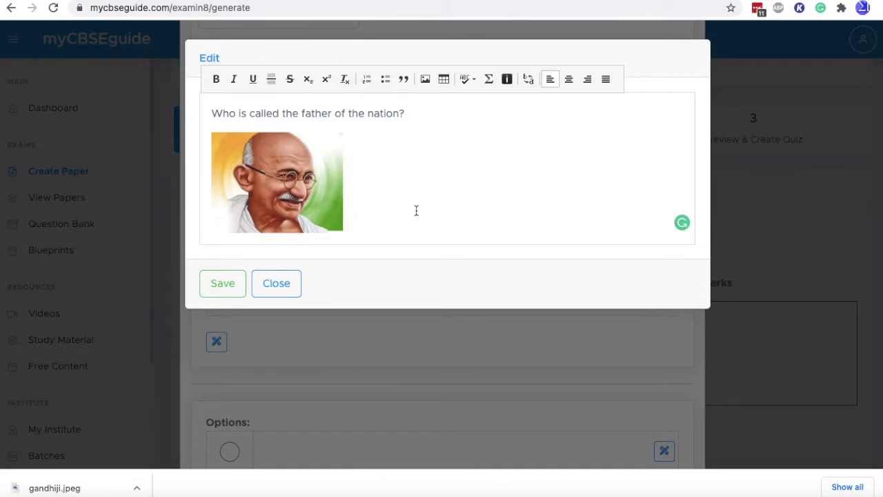
# Save the first question, fill in its answer options, and save it to start a new one
pyautogui.click(216, 283)
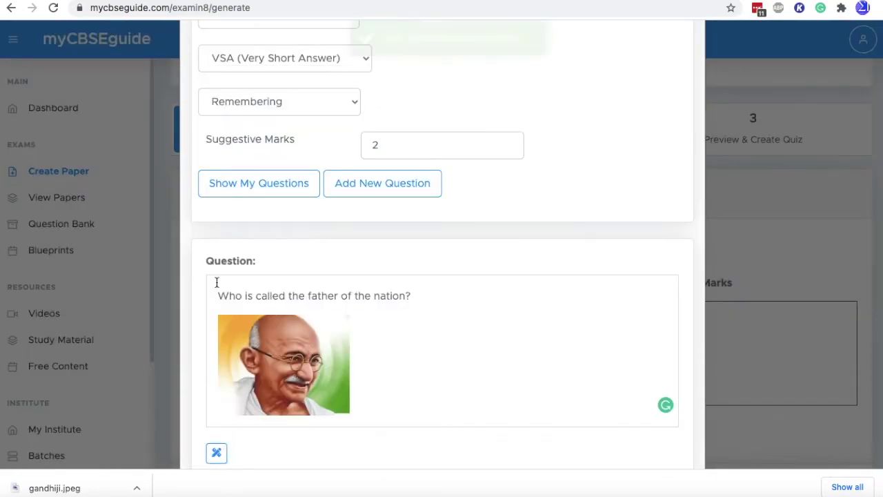
pyautogui.scroll(-3, 330, 352)
pyautogui.scroll(-1, 310, 349)
pyautogui.click(290, 347)
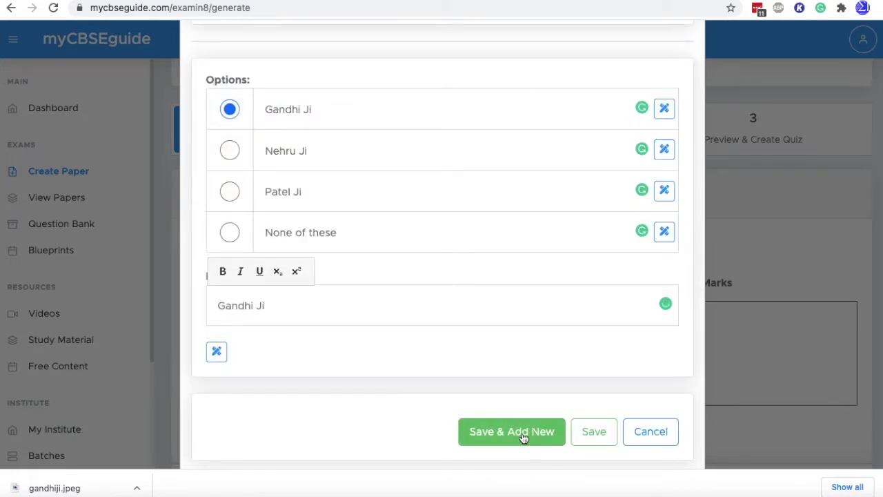
pyautogui.click(523, 434)
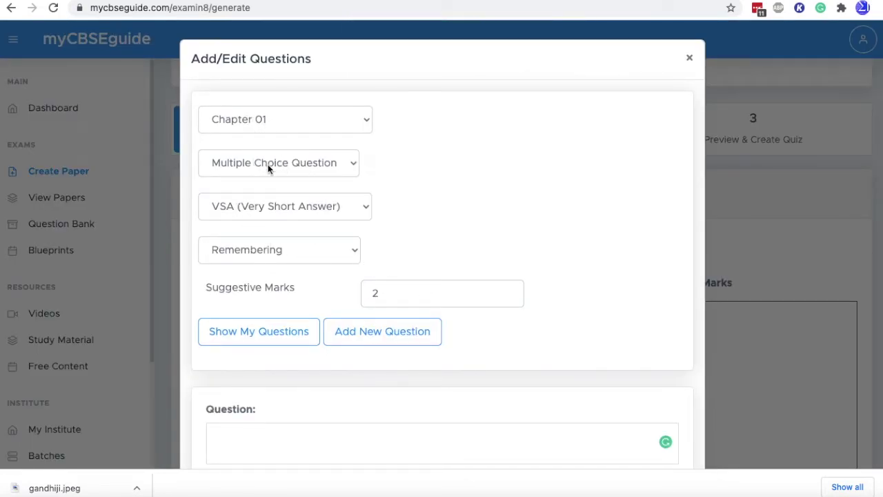
# Add and save 'Who is the prime minister of India?' with 'Mr. Narendra Modi' as the explanation
pyautogui.scroll(-3, 414, 344)
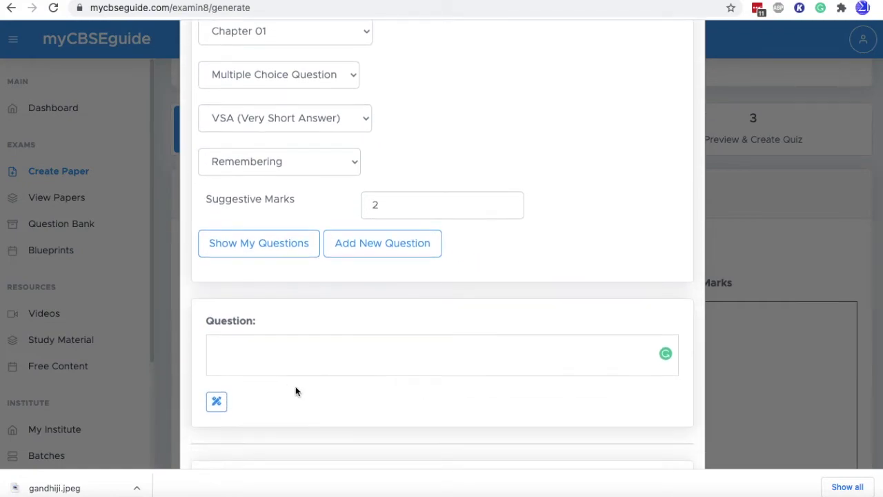
pyautogui.click(259, 333)
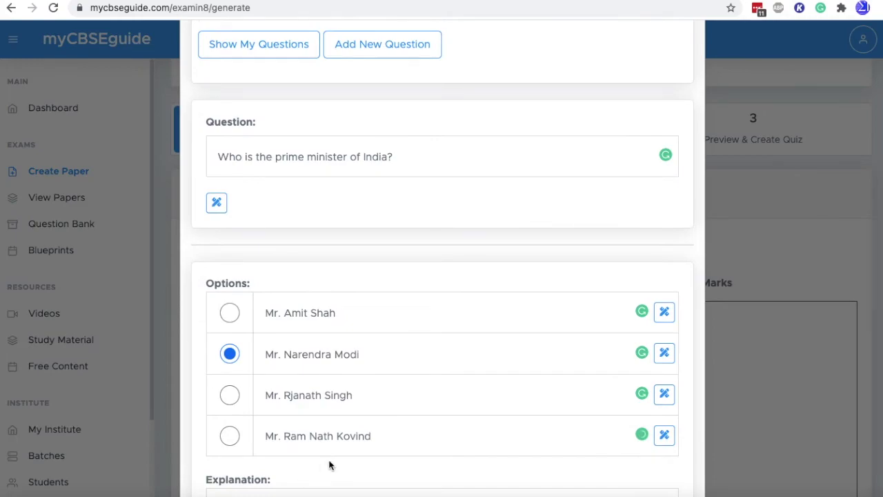
pyautogui.scroll(-5, 344, 442)
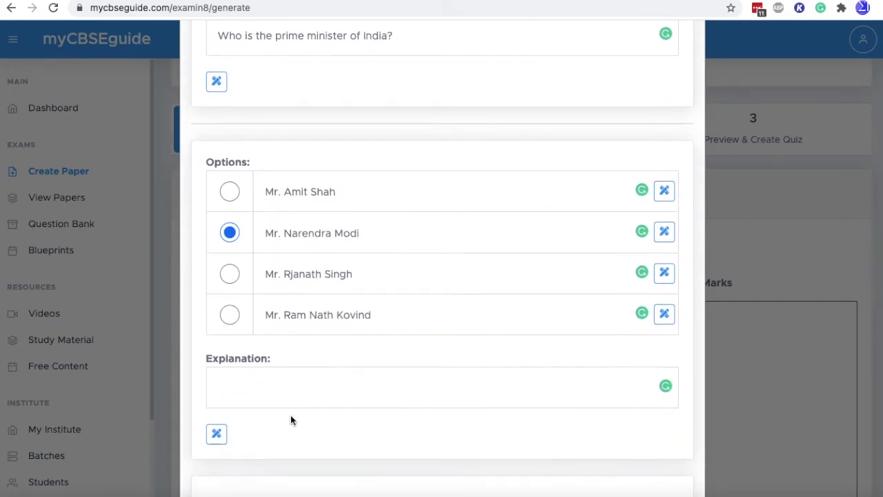
pyautogui.moveTo(380, 189); pyautogui.dragTo(252, 196)
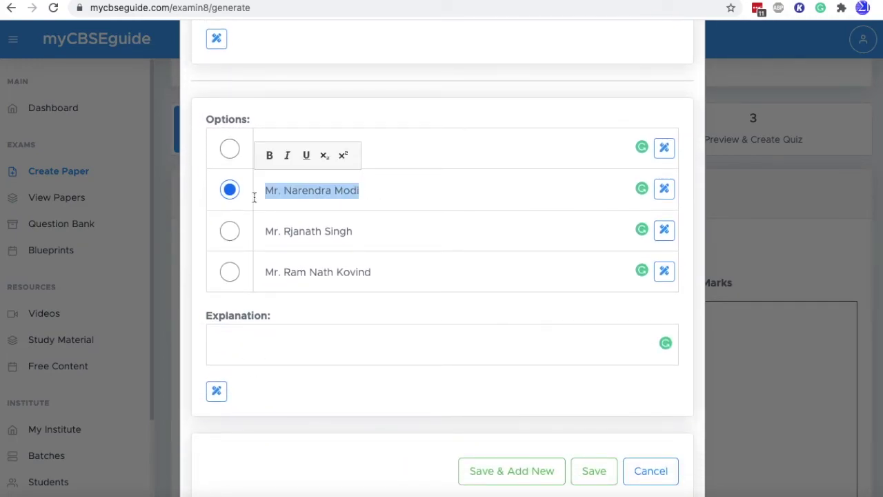
pyautogui.hotkey('ctrl', 'c')
pyautogui.click(359, 344)
pyautogui.hotkey('ctrl', 'v')
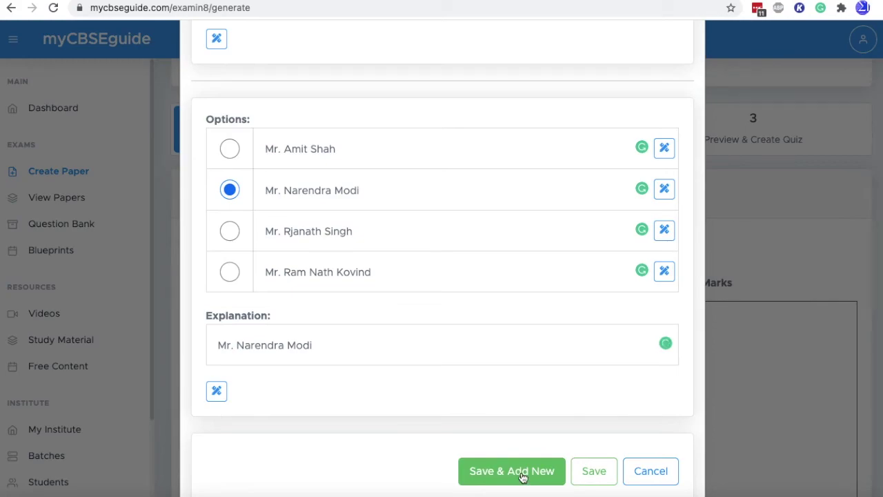
pyautogui.click(523, 475)
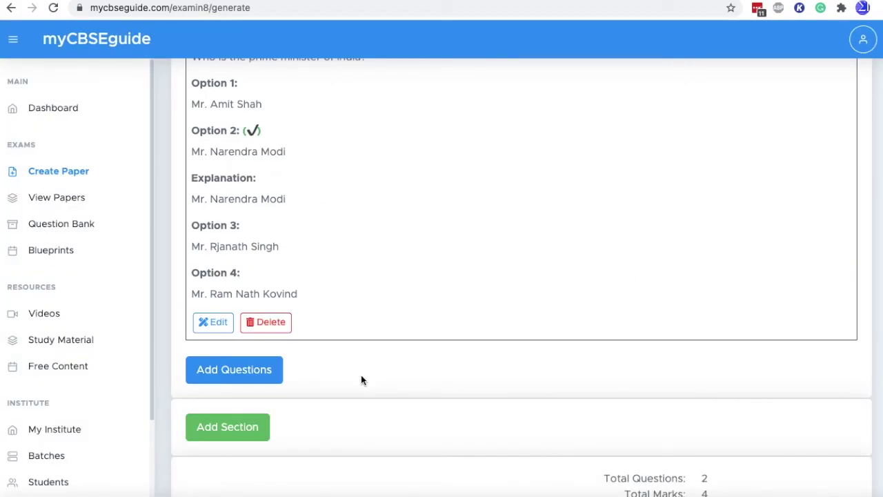
# Save both questions, review the preview with the Gandhiji image and 4 total marks, and expand the test paper details
pyautogui.scroll(-2, 432, 360)
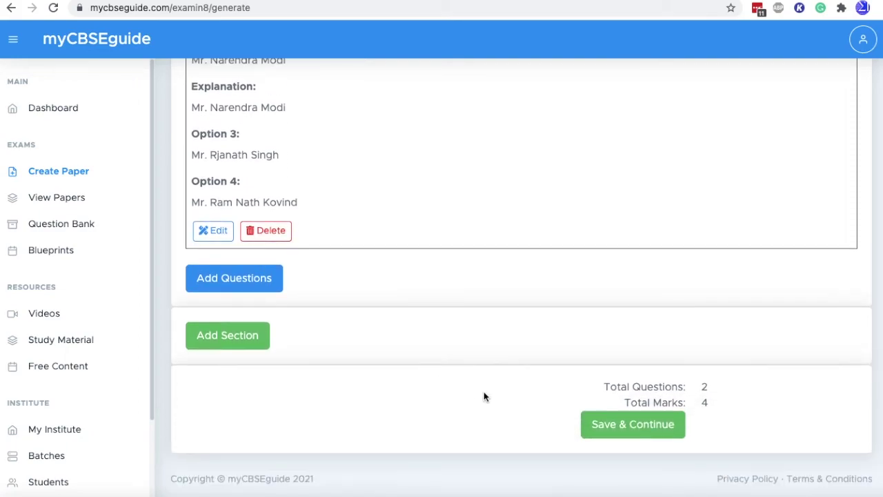
pyautogui.click(633, 425)
pyautogui.scroll(-3, 377, 237)
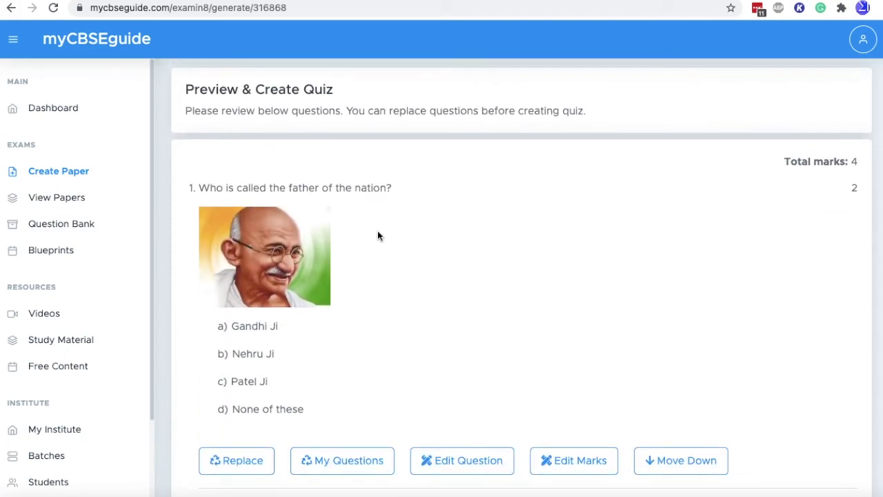
pyautogui.scroll(-4, 267, 391)
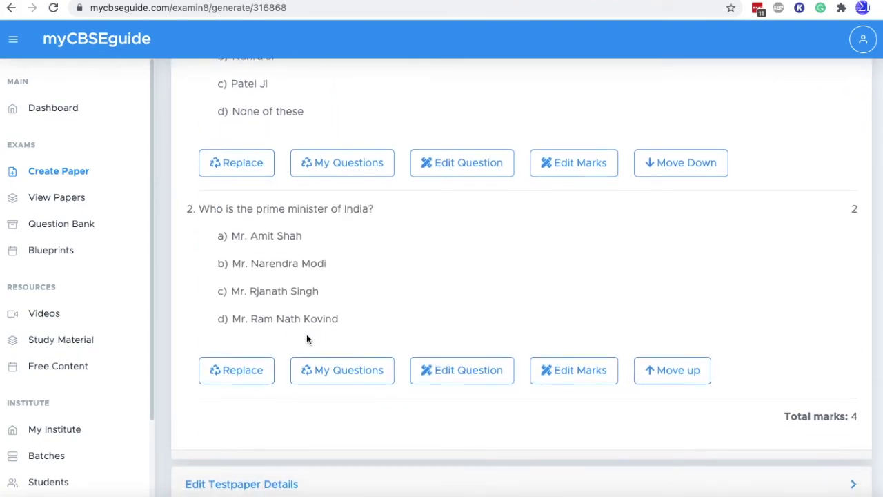
pyautogui.scroll(-1, 308, 335)
pyautogui.scroll(10, 380, 357)
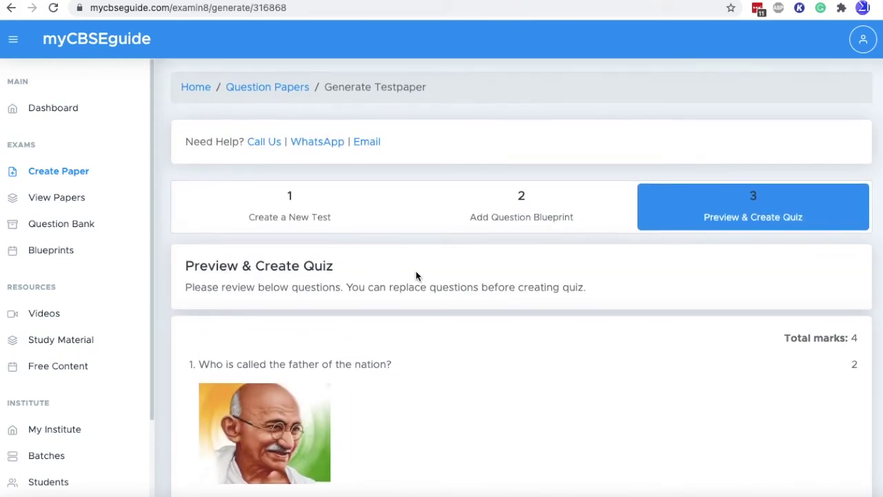
pyautogui.scroll(-4, 386, 290)
pyautogui.scroll(-5, 493, 386)
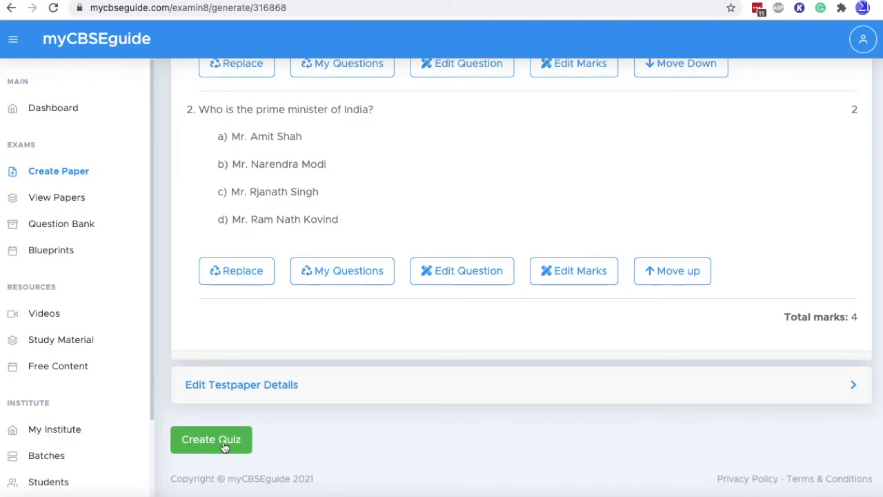
pyautogui.click(852, 385)
# Create the quiz Test-01 and acknowledge the quiz-created confirmation
pyautogui.scroll(-3, 779, 400)
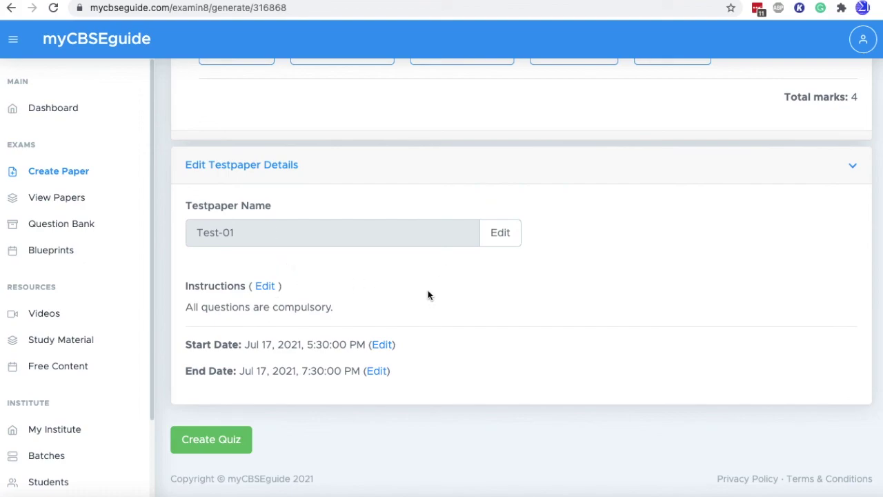
pyautogui.click(219, 446)
pyautogui.click(582, 196)
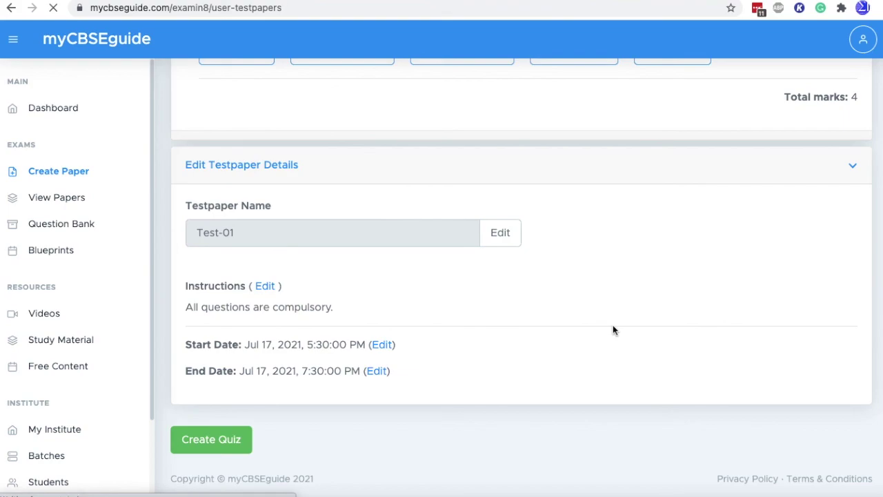